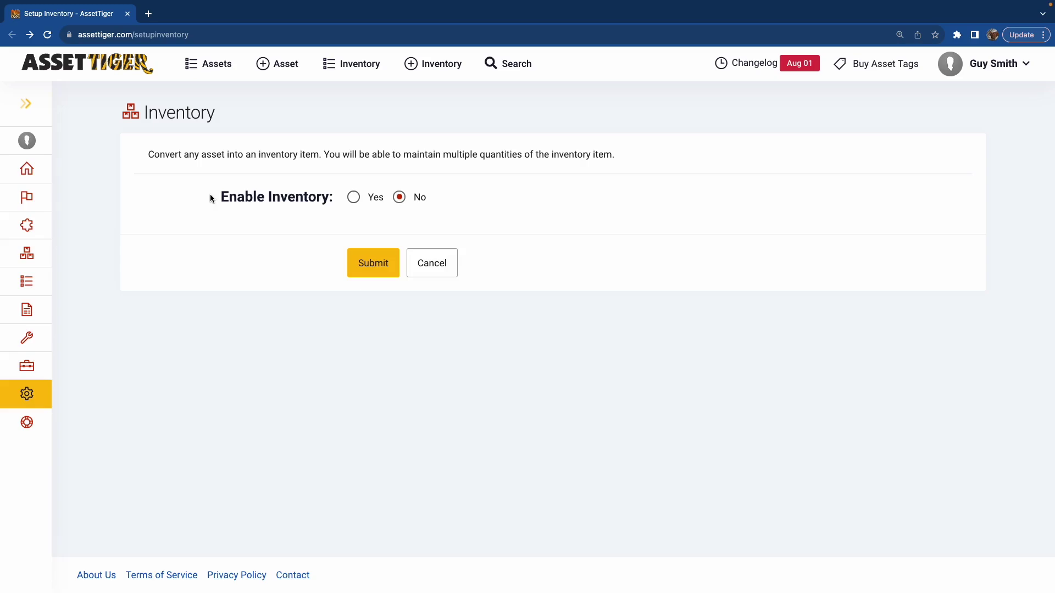
# Step: Enable inventory and include the Color field among the inventory item fields
pyautogui.click(354, 199)
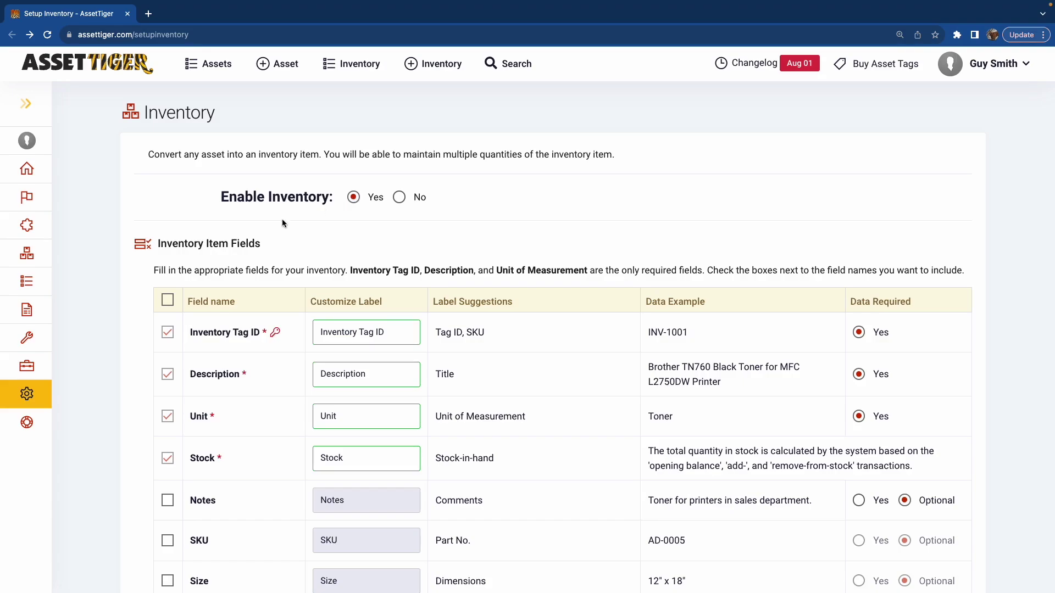
pyautogui.scroll(-4, 141, 273)
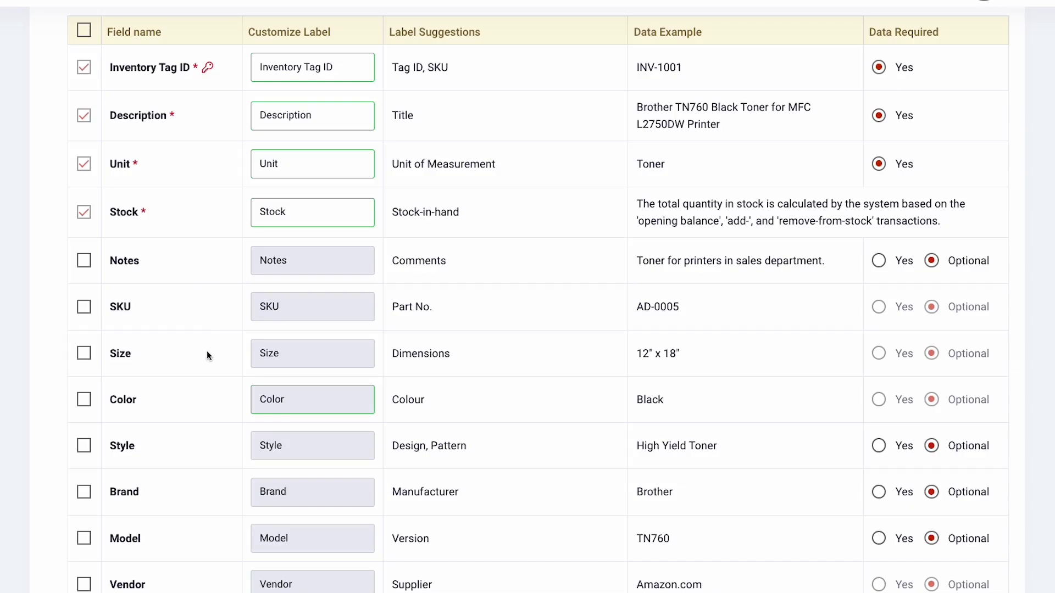
pyautogui.click(84, 400)
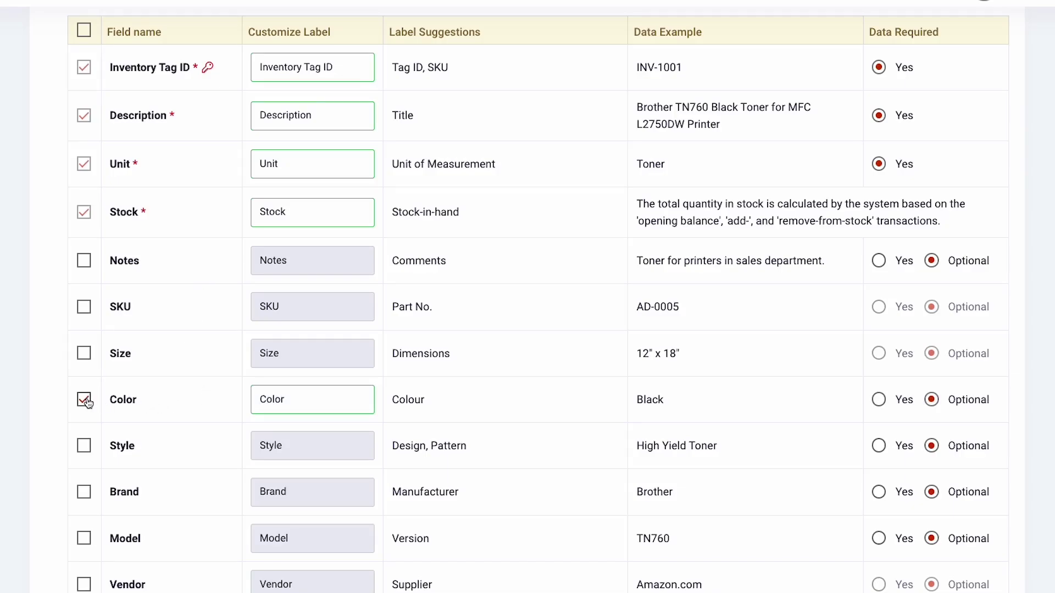
# Step: Customize the Stock field's label to Quantity and set the Color field's data requirement to Optional
pyautogui.click(291, 213)
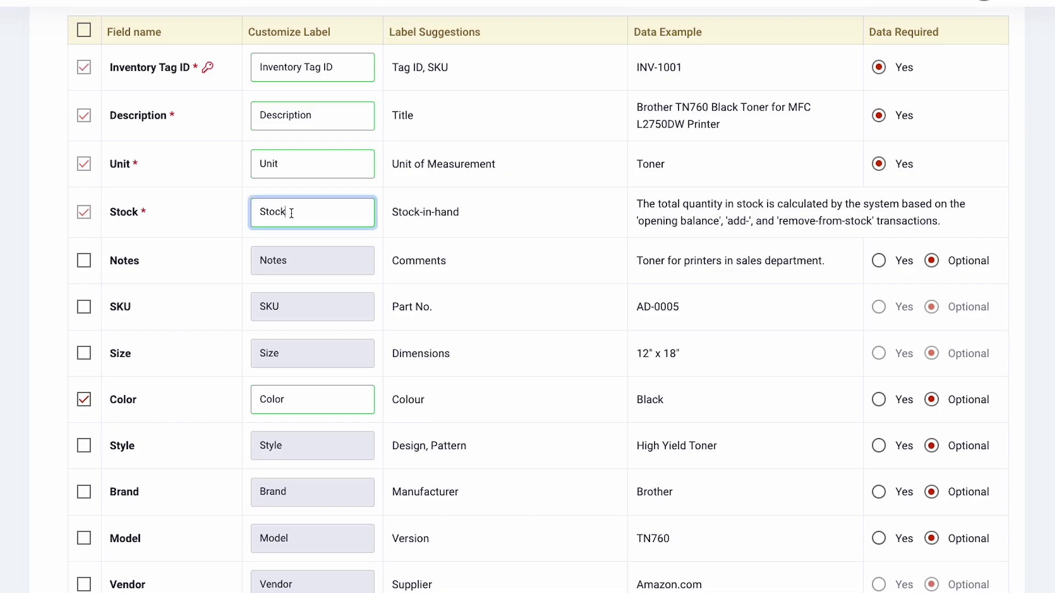
pyautogui.write('-in-hand')
pyautogui.moveTo(327, 213); pyautogui.dragTo(239, 210)
pyautogui.write('Quantity')
pyautogui.click(878, 401)
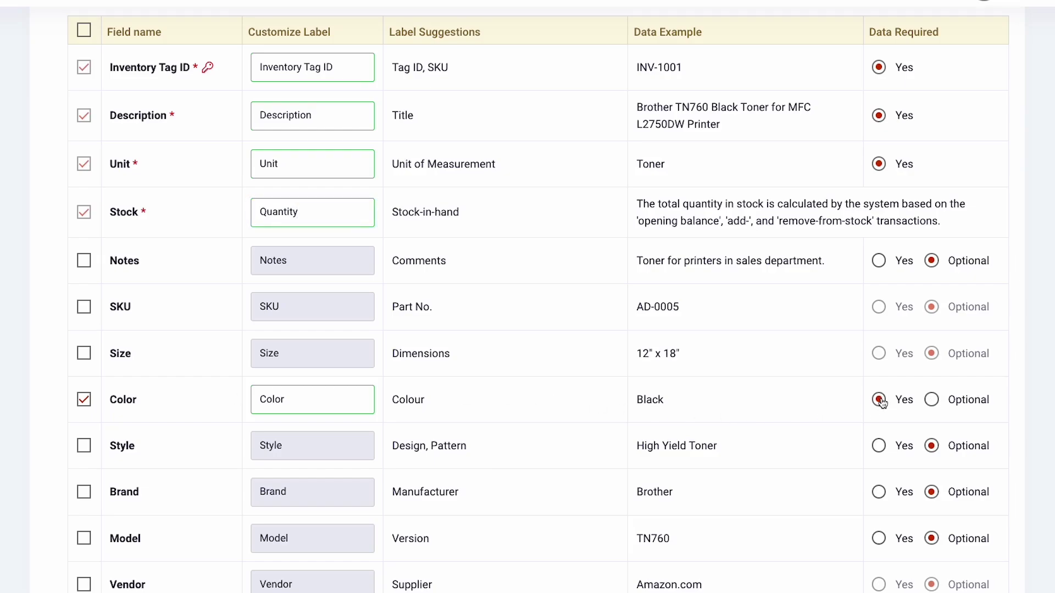
pyautogui.click(933, 401)
# Step: Include the Vendor field among the inventory item fields with its data requirement set to Optional
pyautogui.scroll(-2, 186, 354)
pyautogui.scroll(-3, 186, 356)
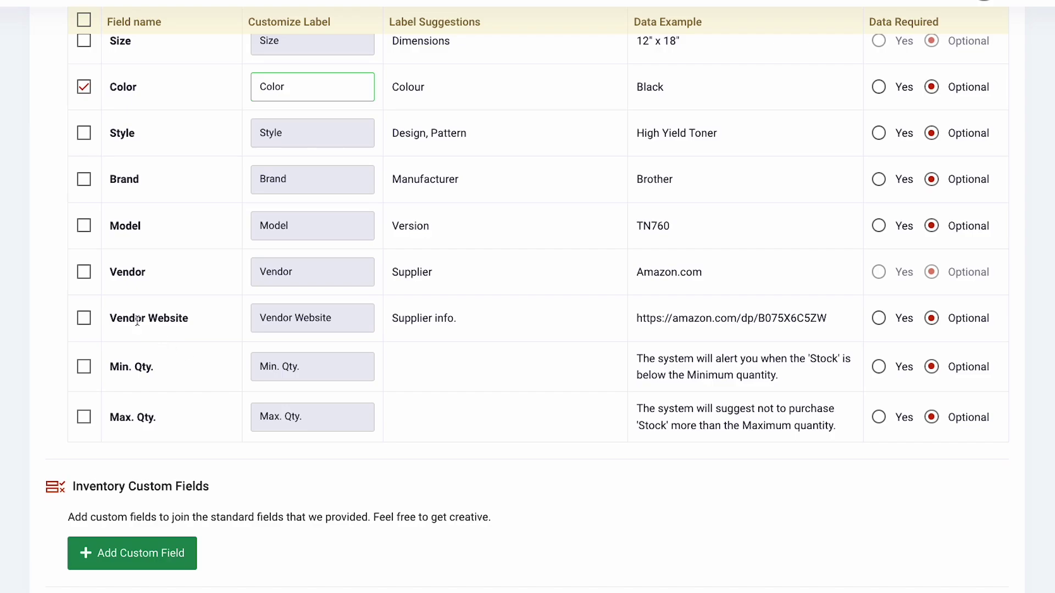
pyautogui.click(85, 274)
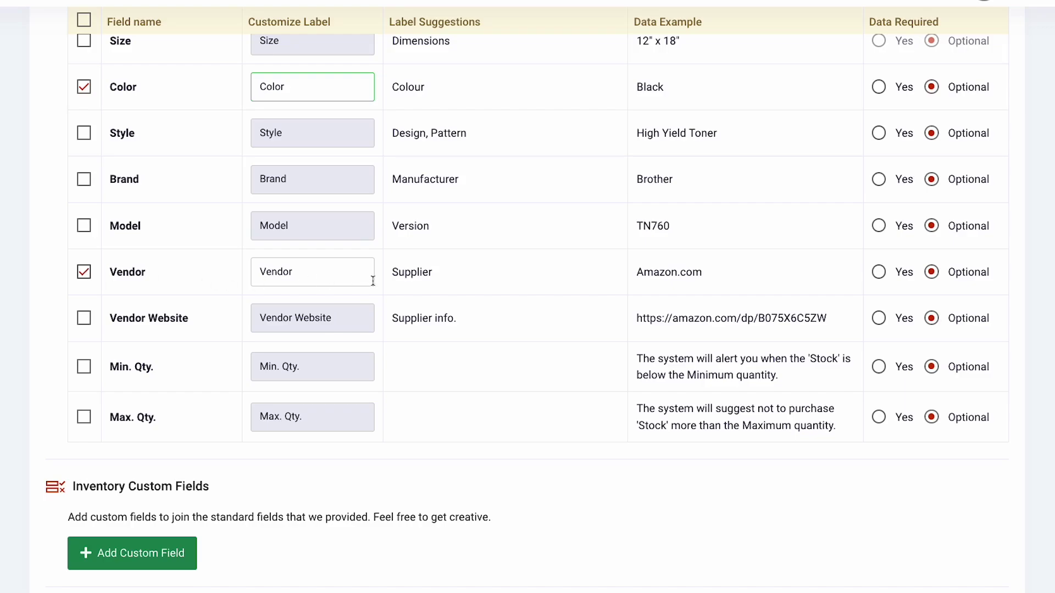
pyautogui.click(878, 273)
pyautogui.click(933, 273)
# Step: Include the Notes field in the inventory transaction fields, leaving PO No. excluded
pyautogui.scroll(-3, 217, 497)
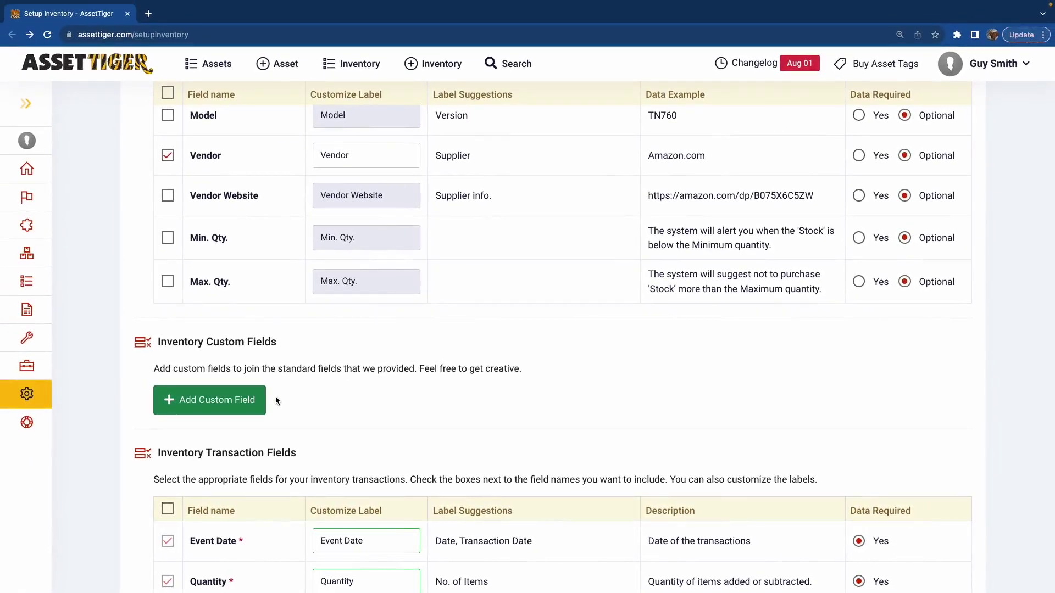
pyautogui.moveTo(18, 393)
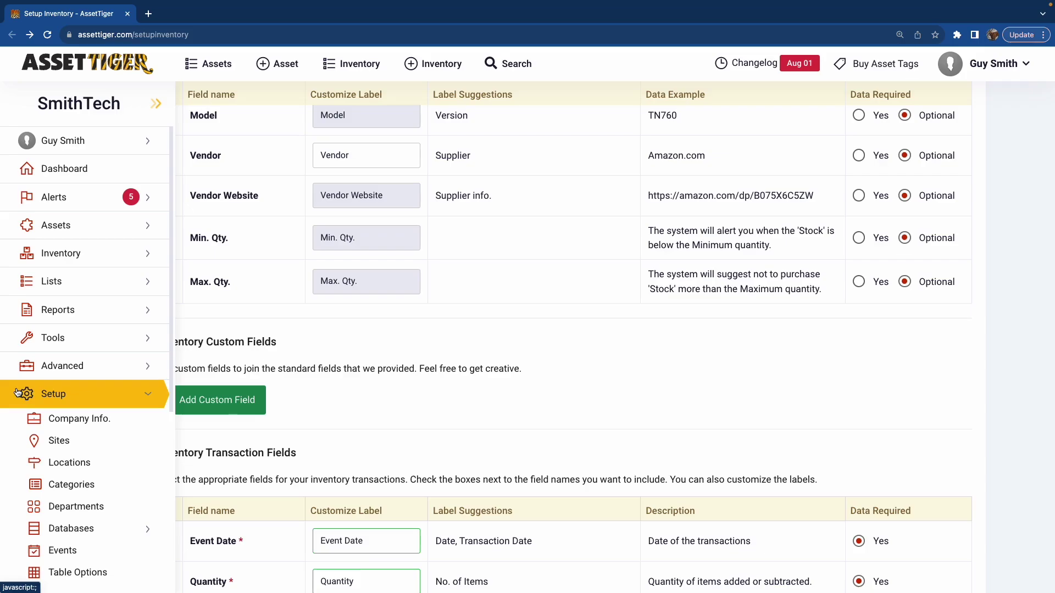
pyautogui.scroll(-3, 310, 367)
pyautogui.scroll(-3, 310, 367)
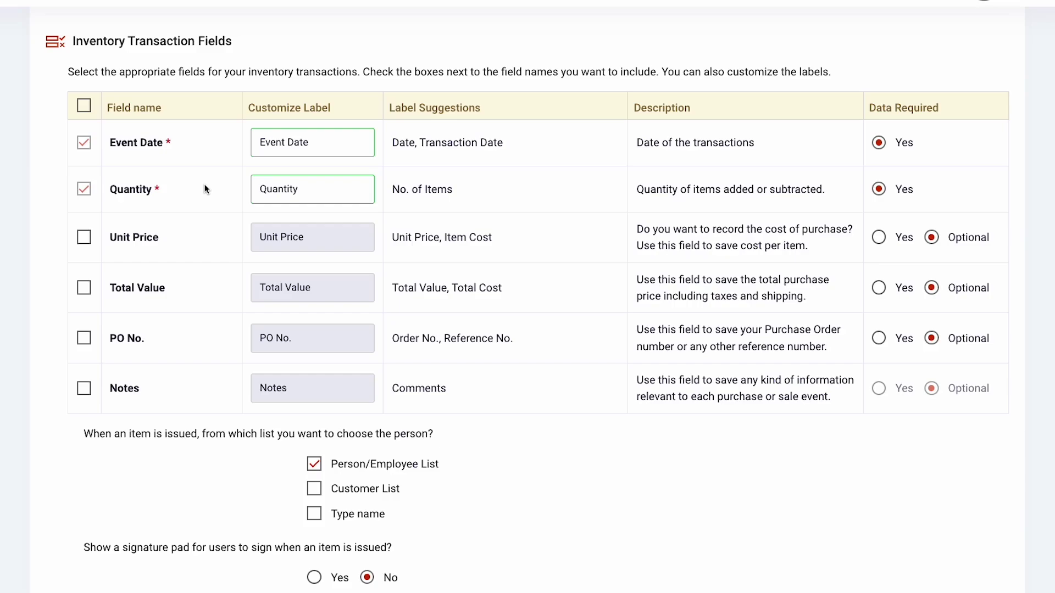
pyautogui.click(84, 339)
pyautogui.click(83, 339)
pyautogui.click(85, 391)
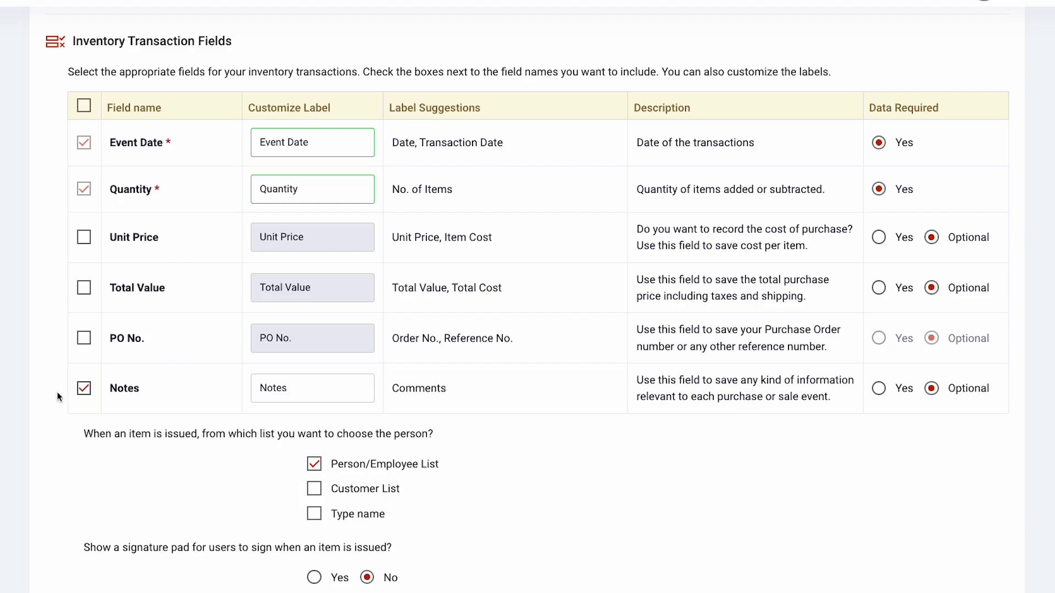
# Step: Submit the inventory setup
pyautogui.scroll(-5, 59, 396)
pyautogui.scroll(-5, 59, 395)
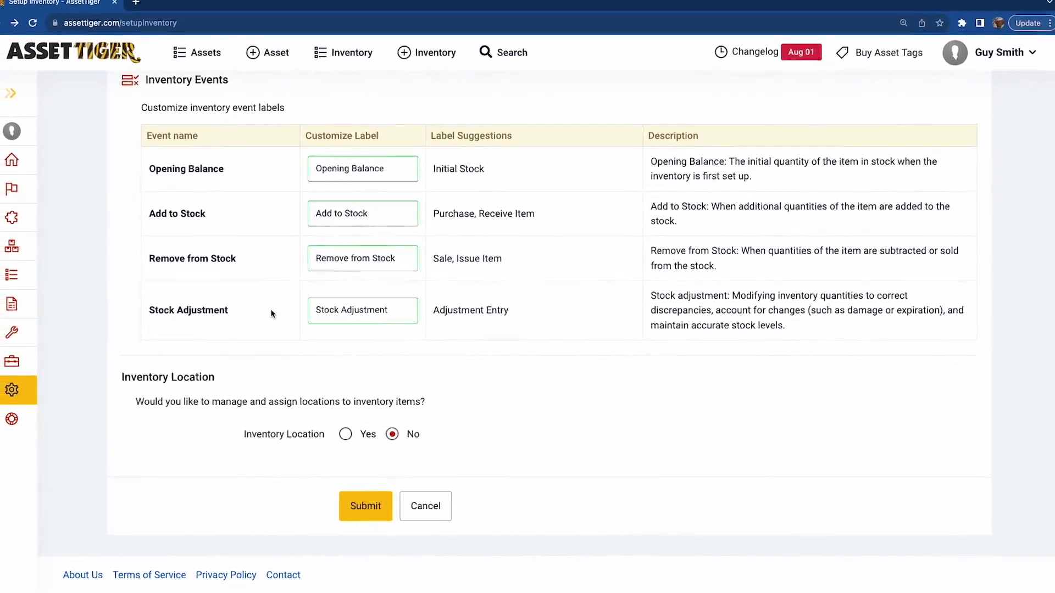
pyautogui.click(373, 507)
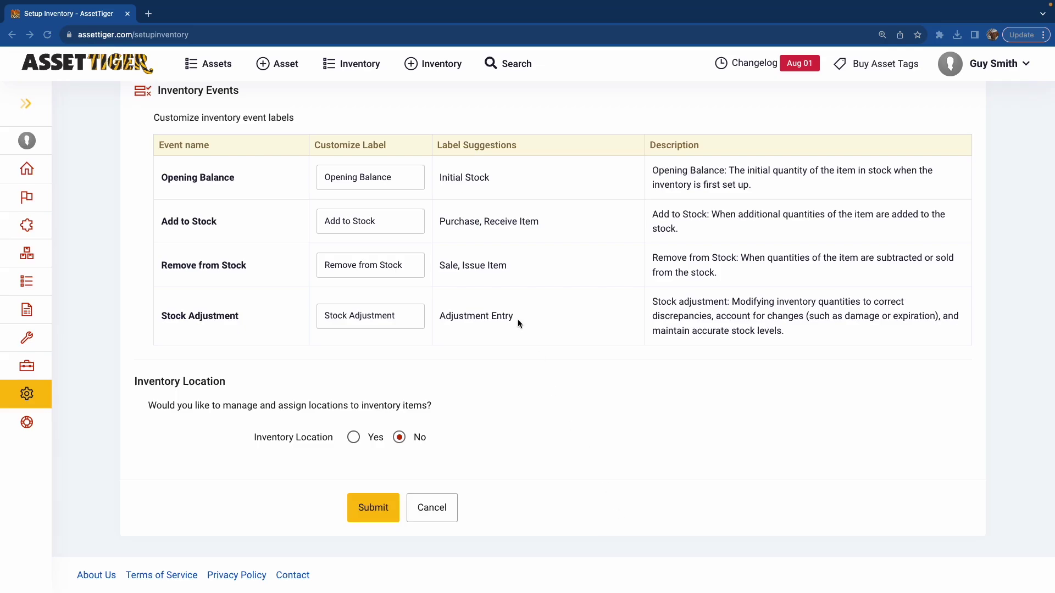
# Step: Start a new inventory item with description Kentucky Blue Grass Seed, tag ID SEED101 and unit 20 lb. Bag
pyautogui.click(441, 65)
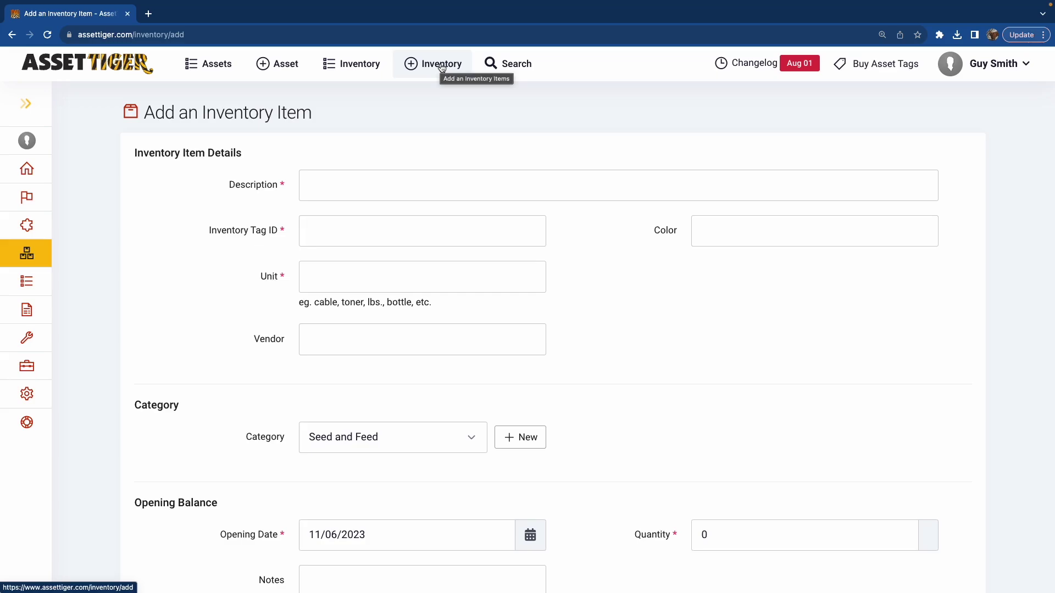
pyautogui.moveTo(33, 256)
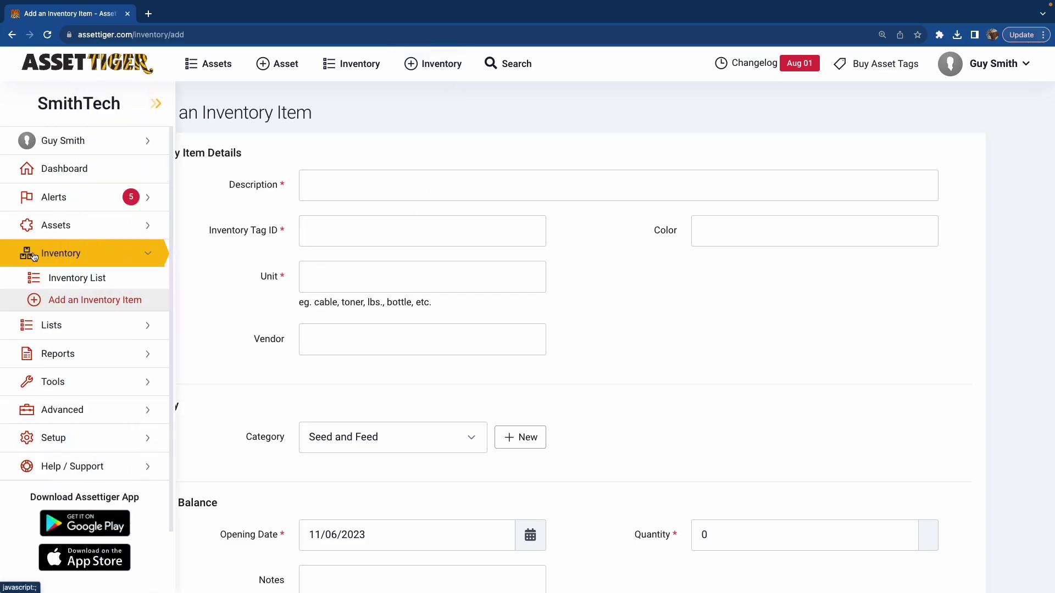
pyautogui.click(82, 301)
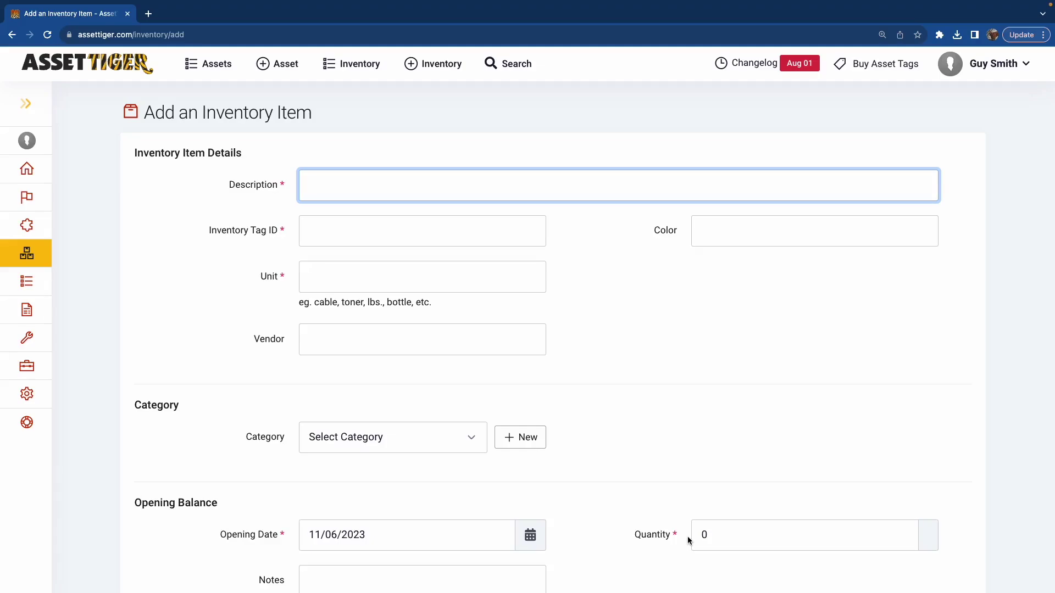
pyautogui.write('Kentucky Blue Grass Seed')
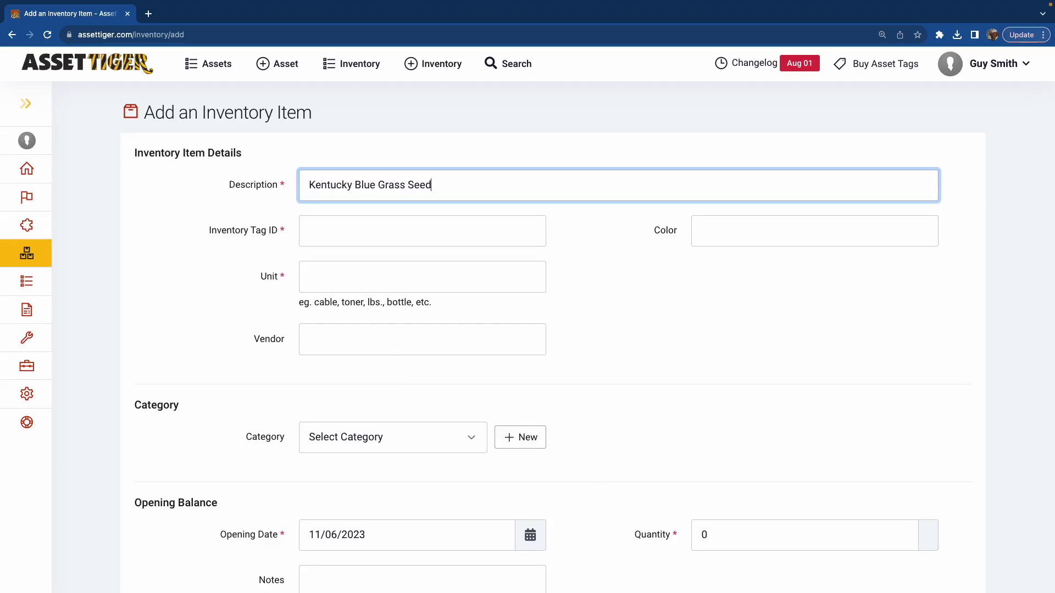
pyautogui.press('Tab')
pyautogui.write('SEED101')
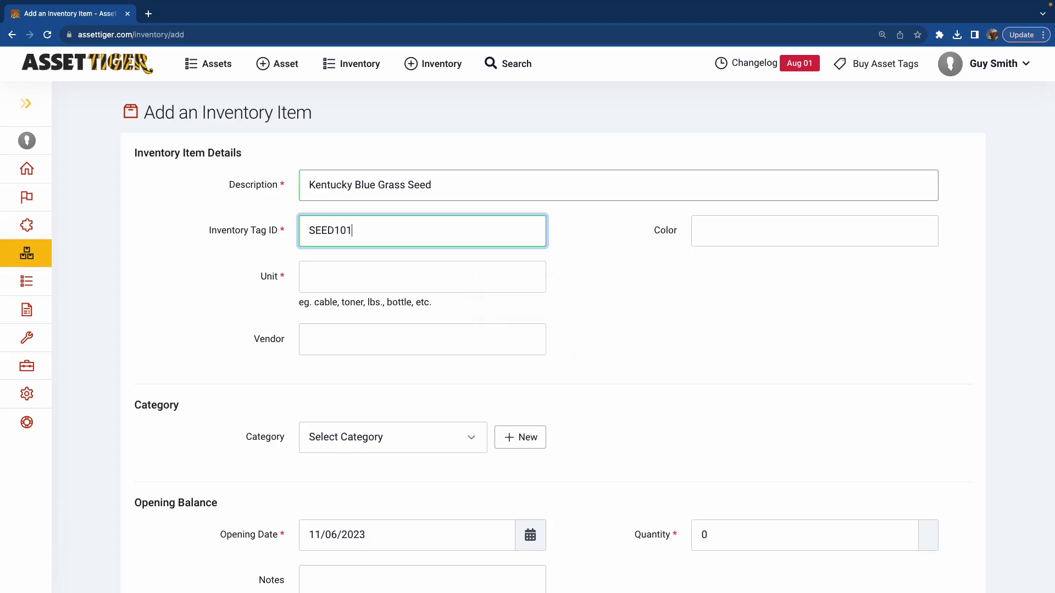
pyautogui.click(328, 274)
pyautogui.write('20 ')
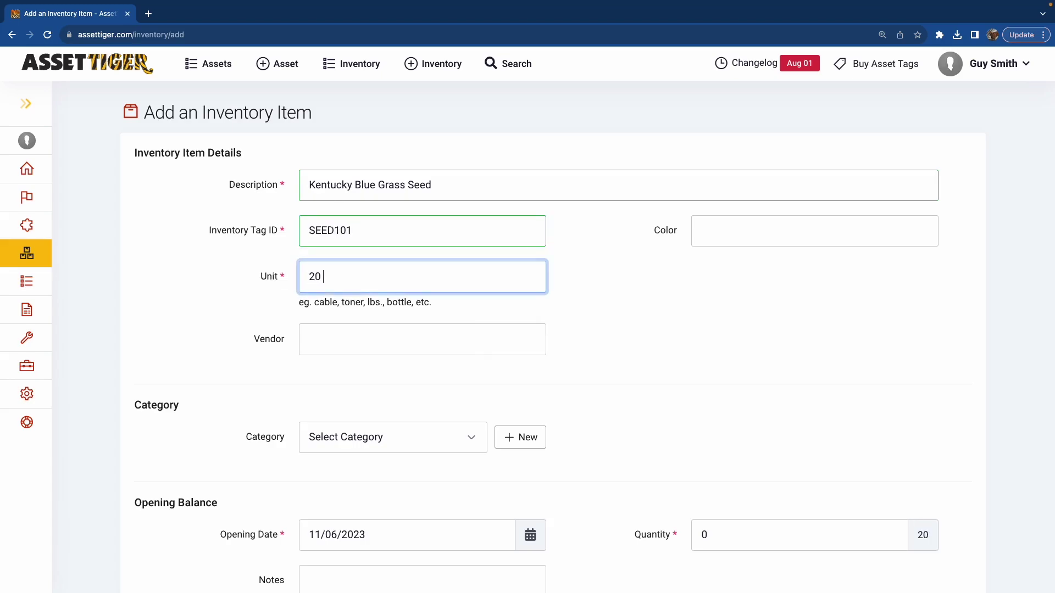
pyautogui.write('lb. Bag')
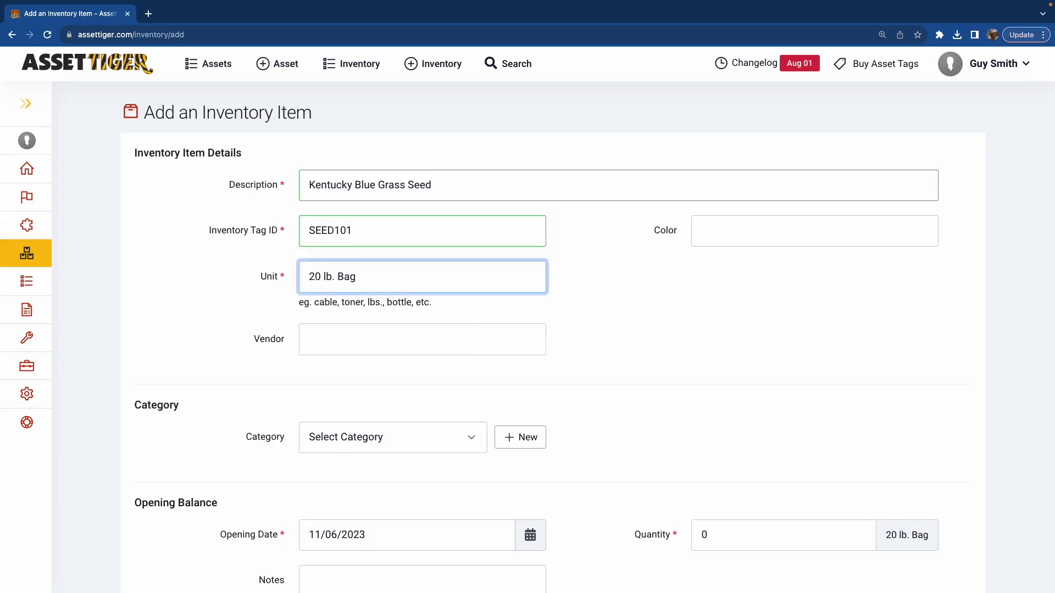
# Step: Set the item's opening quantity to 1 and its category to Seed and Feed
pyautogui.click(698, 537)
pyautogui.press('Delete')
pyautogui.write('1')
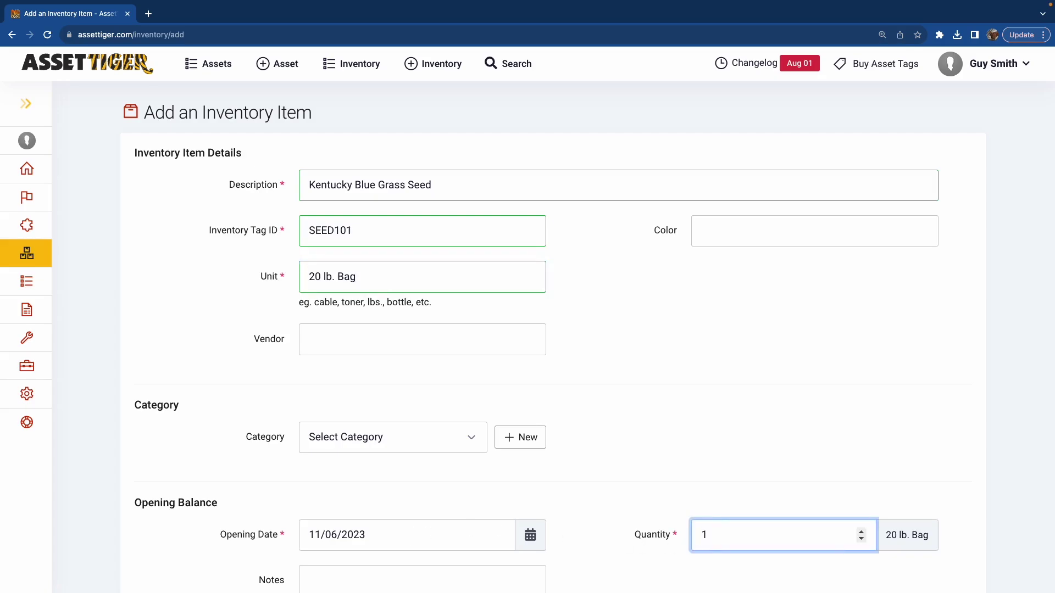
pyautogui.click(472, 440)
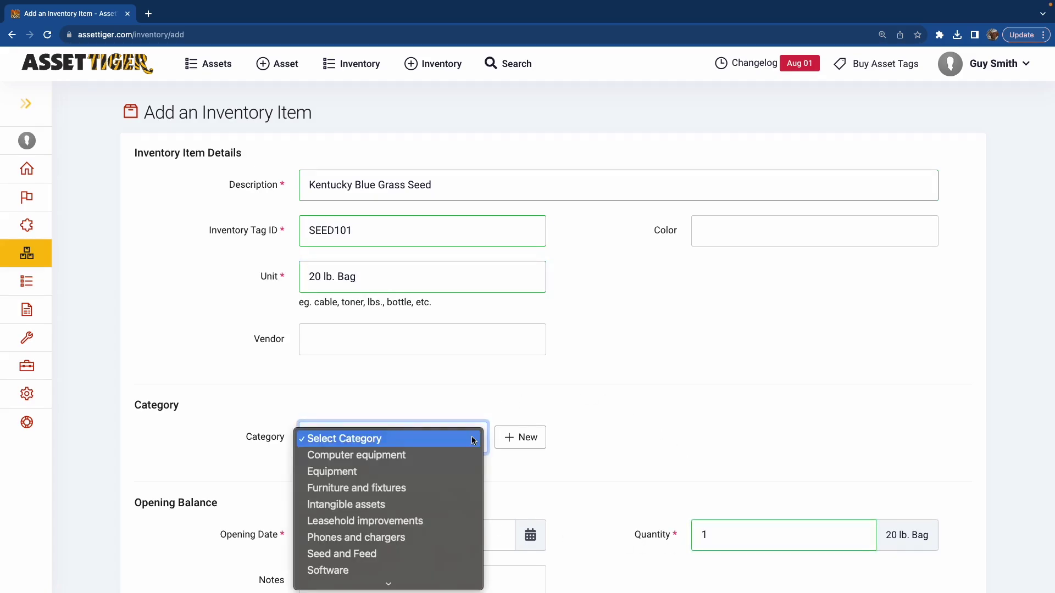
pyautogui.click(428, 554)
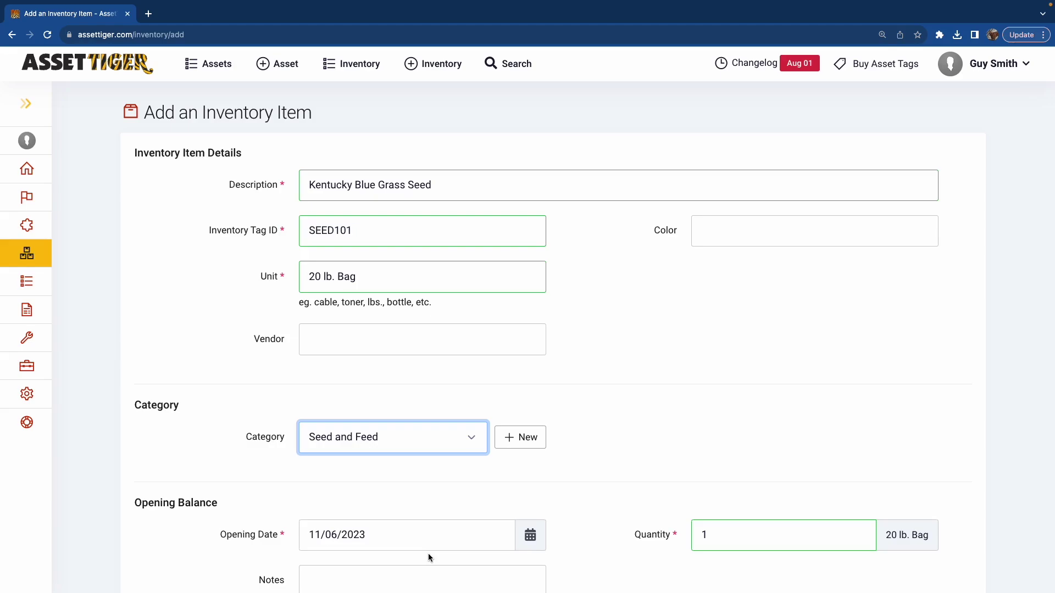
# Step: Assign the uploaded photo of a hand holding seed to the item and submit the new inventory item
pyautogui.scroll(-4, 429, 557)
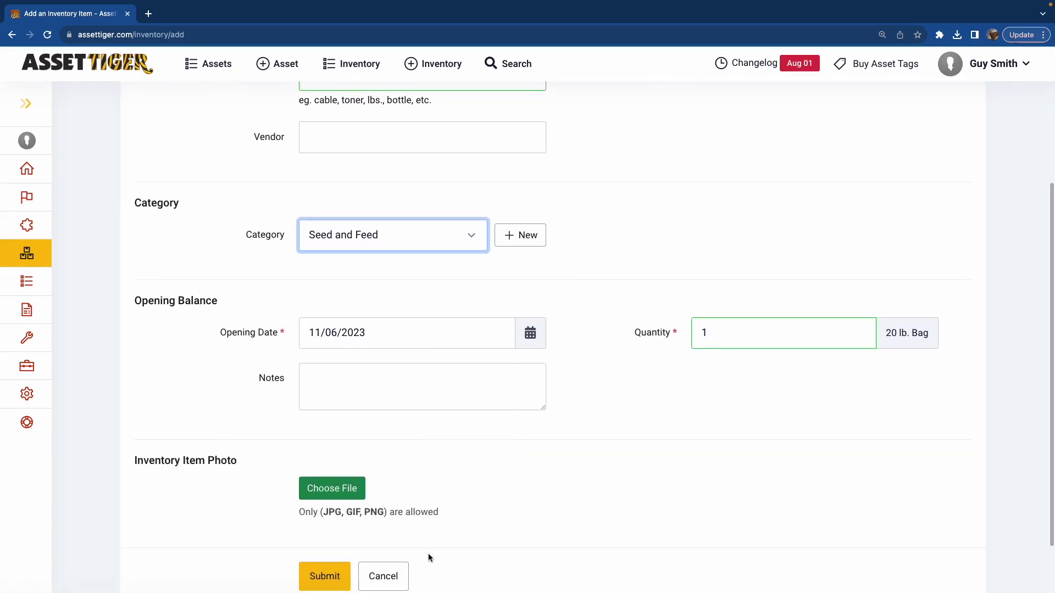
pyautogui.click(342, 490)
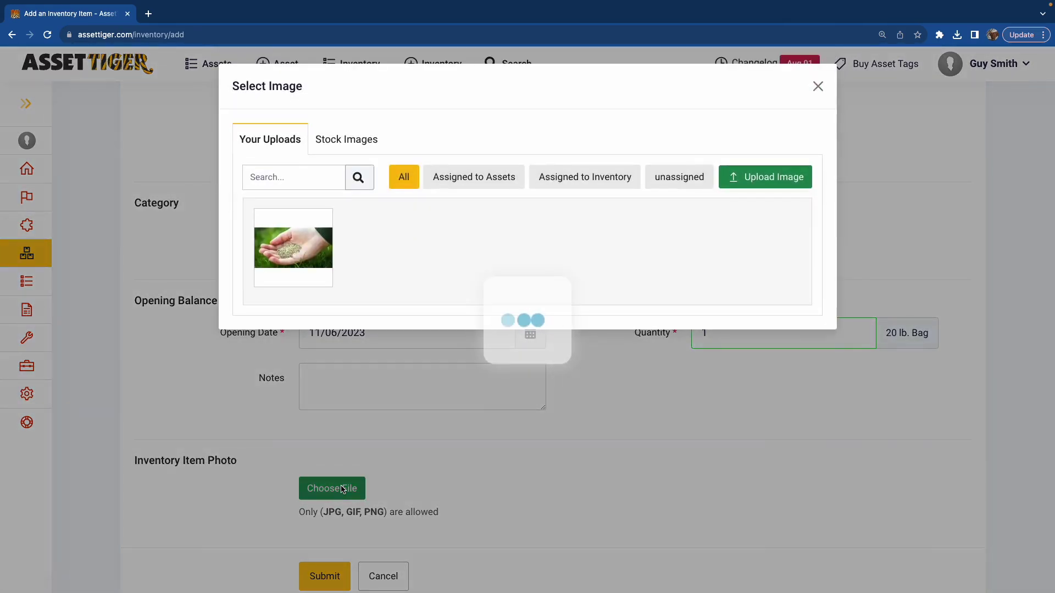
pyautogui.click(295, 243)
pyautogui.scroll(-4, 295, 243)
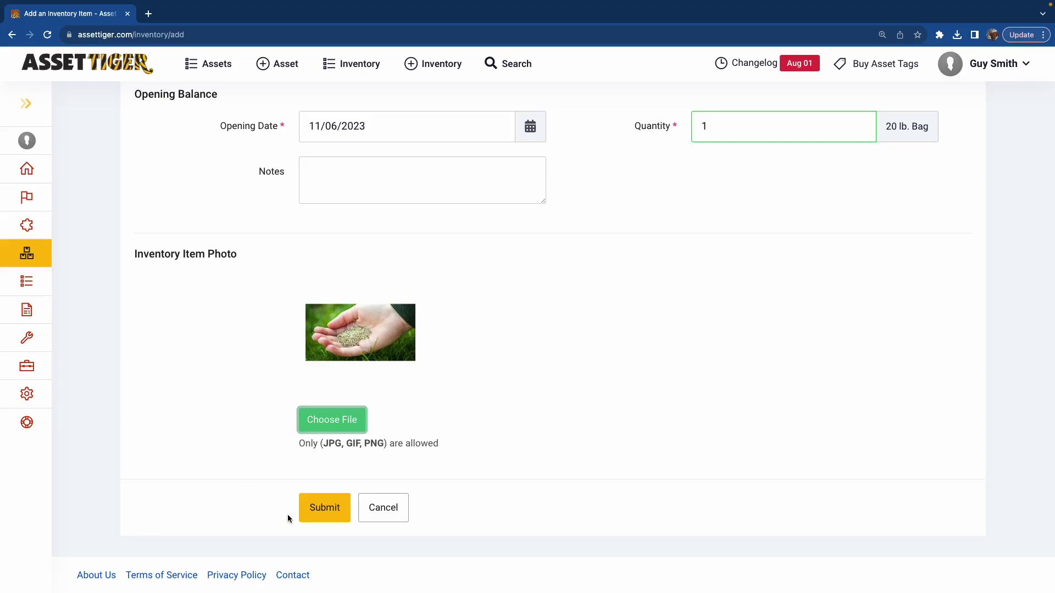
pyautogui.click(318, 510)
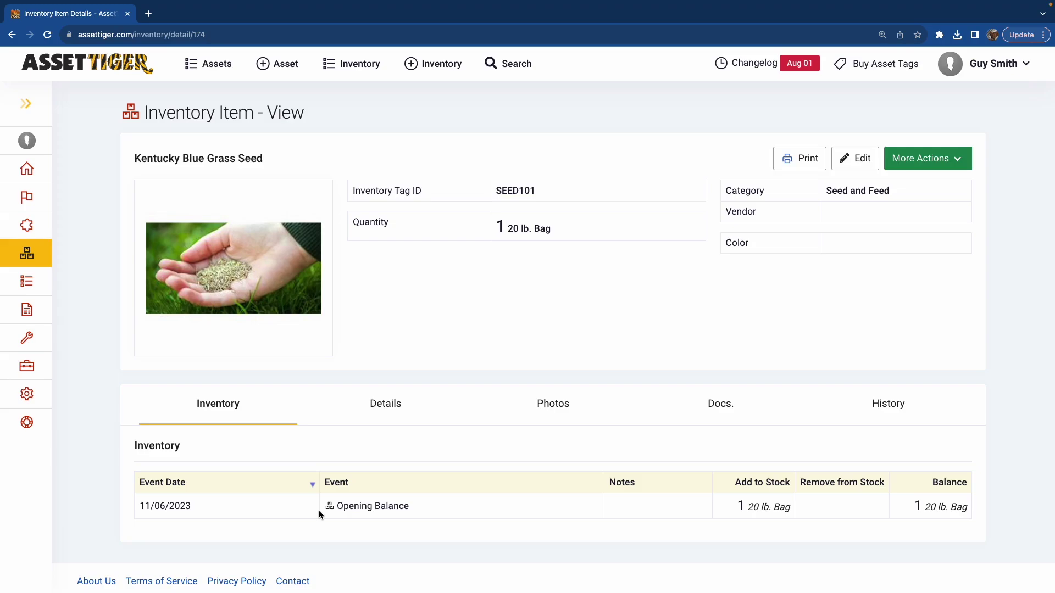
# Step: View the Kentucky Blue Grass Seed item from the inventory list and look at its photos and documents
pyautogui.click(355, 61)
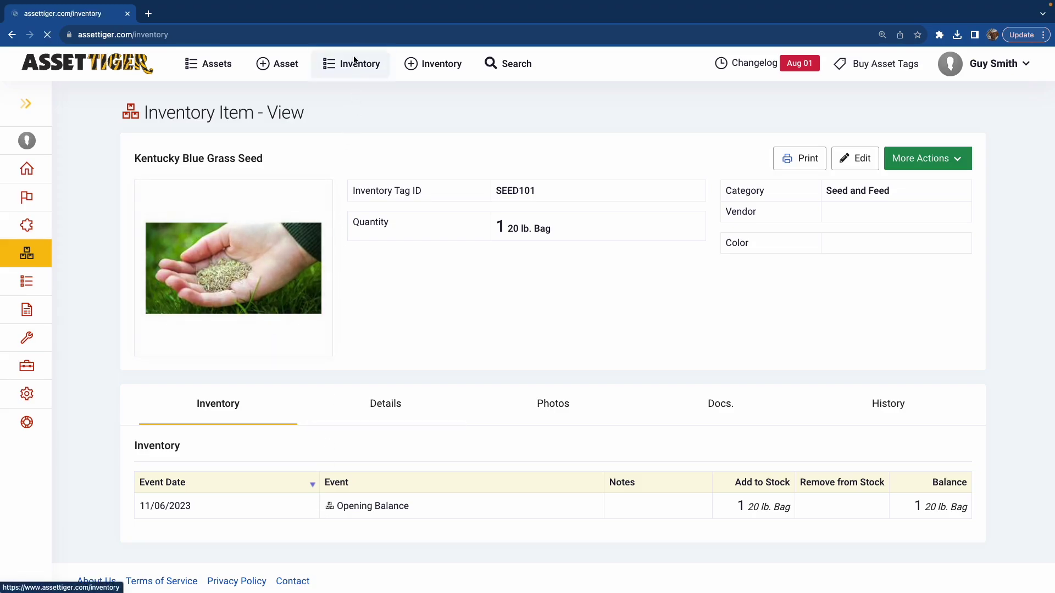
pyautogui.moveTo(16, 263)
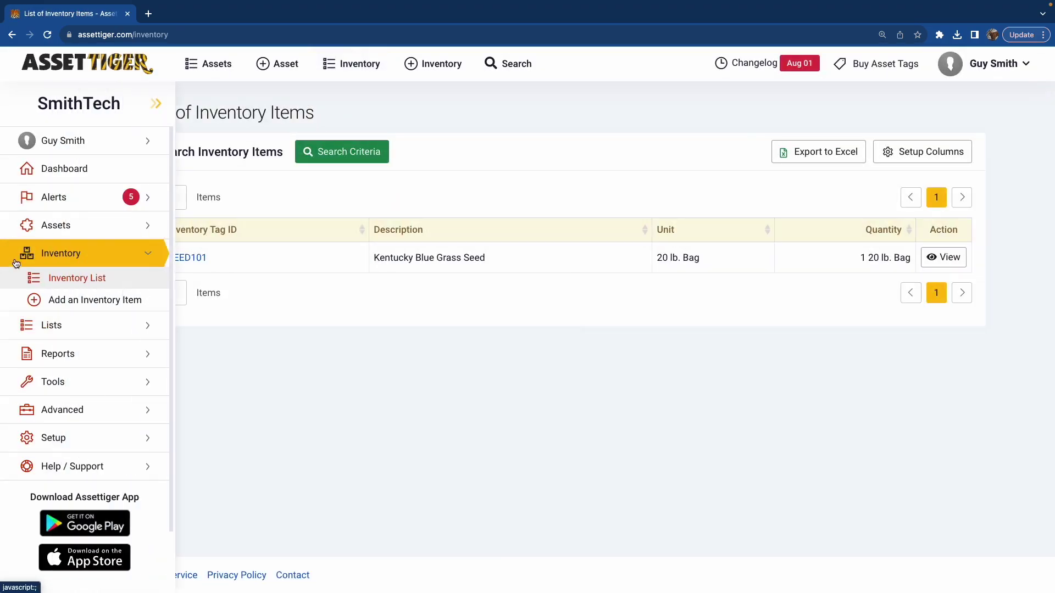
pyautogui.click(78, 279)
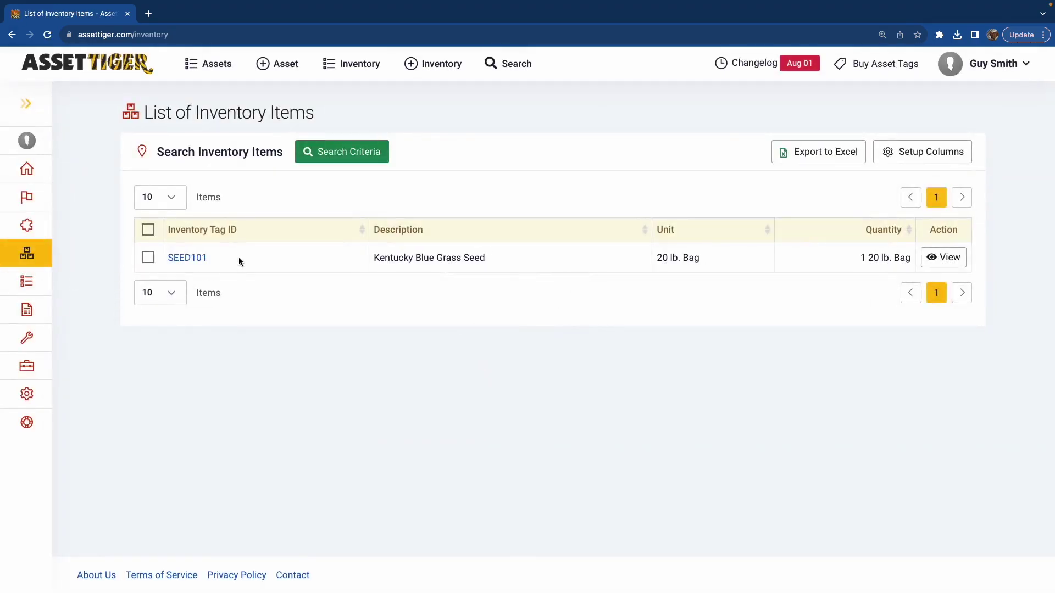
pyautogui.click(934, 262)
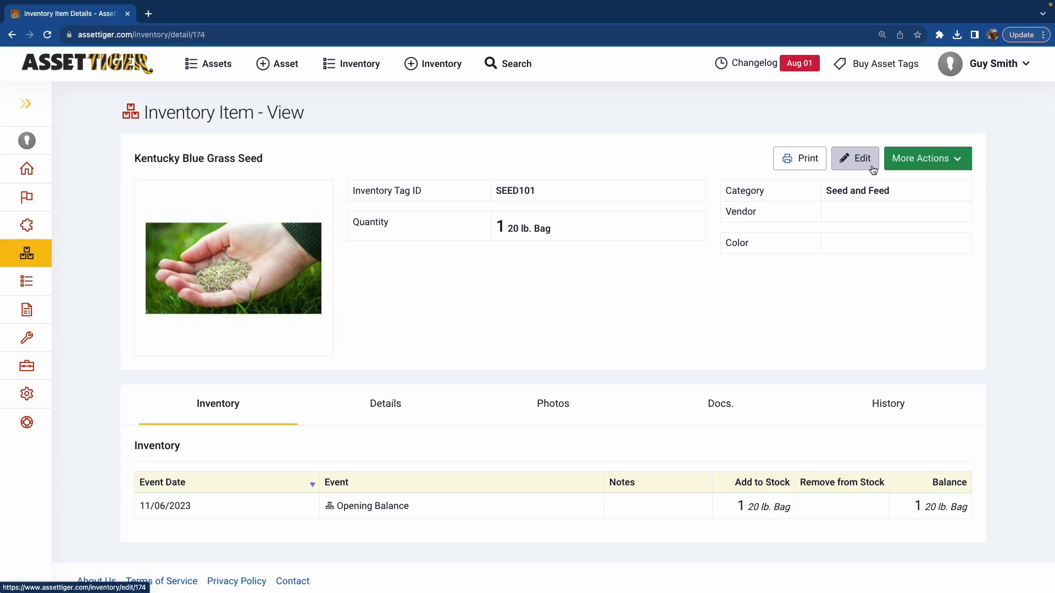
pyautogui.click(572, 410)
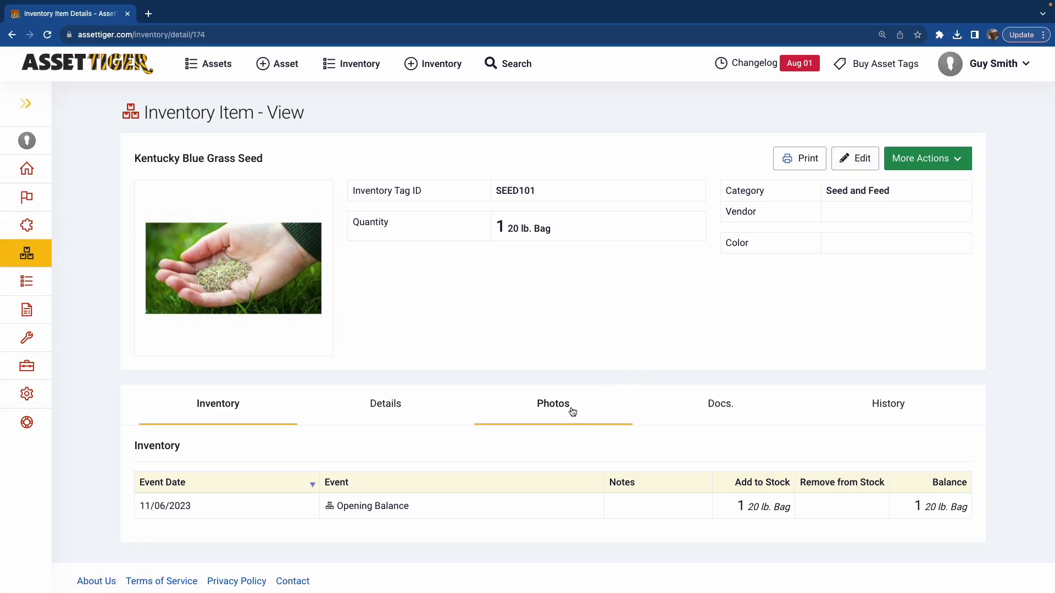
pyautogui.click(716, 411)
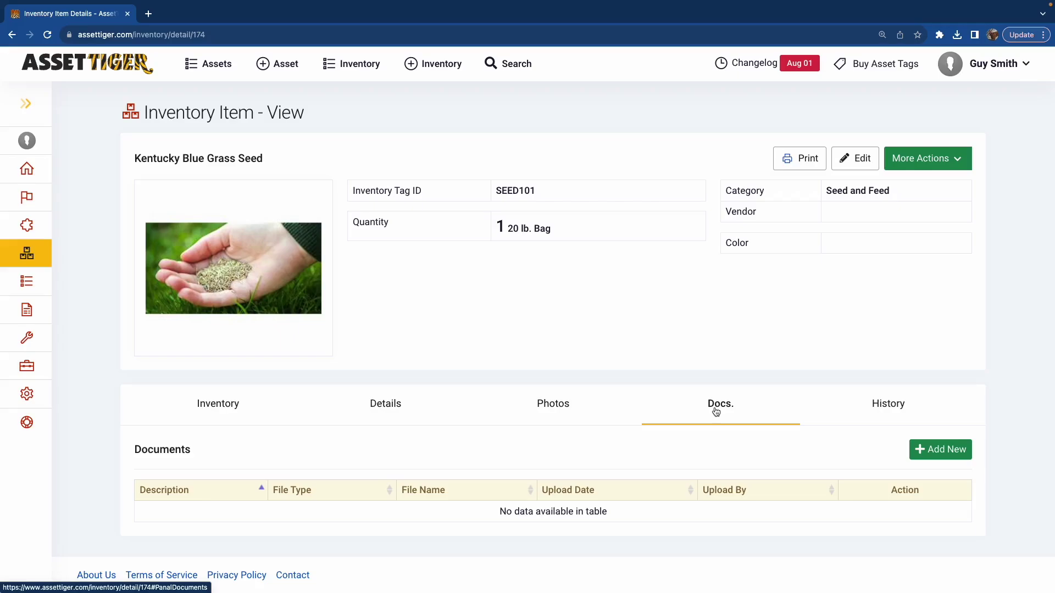
# Step: Add a quantity of 3 to the stock of the Kentucky Blue Grass Seed item and save the stock entry
pyautogui.click(964, 165)
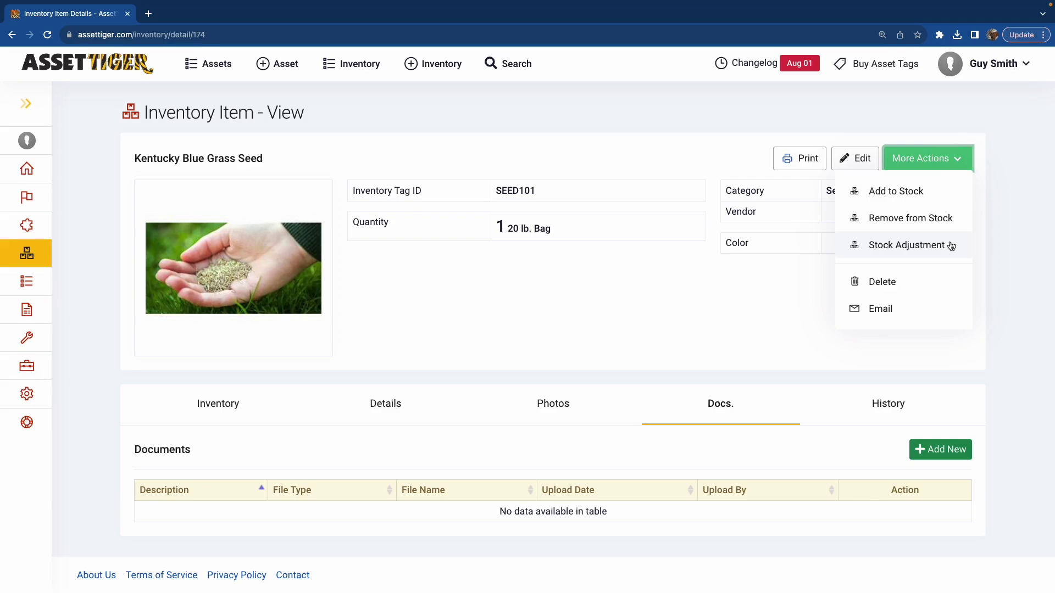
pyautogui.click(941, 191)
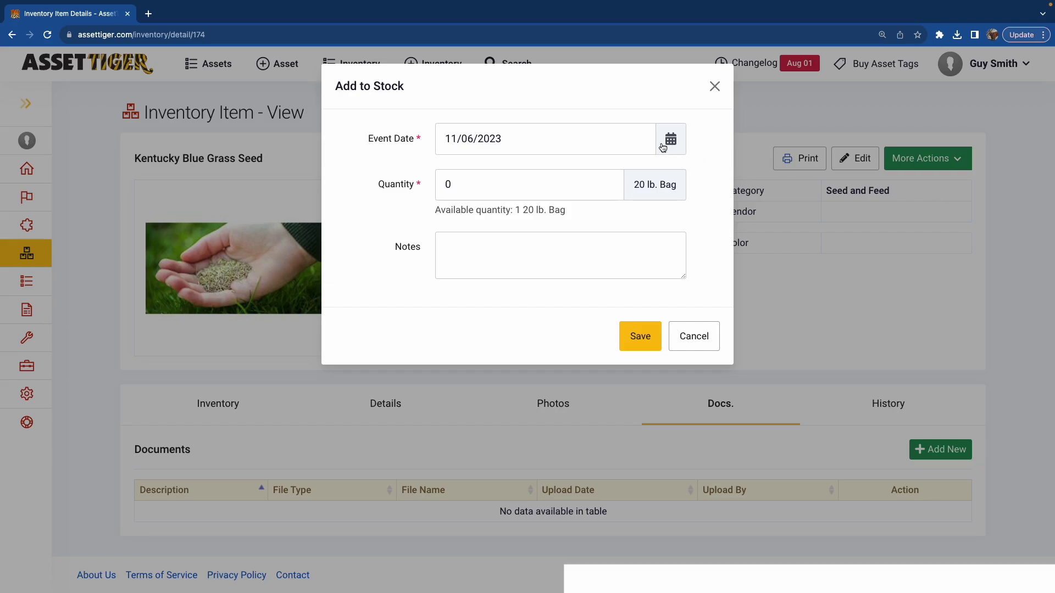
pyautogui.click(440, 185)
pyautogui.write('3')
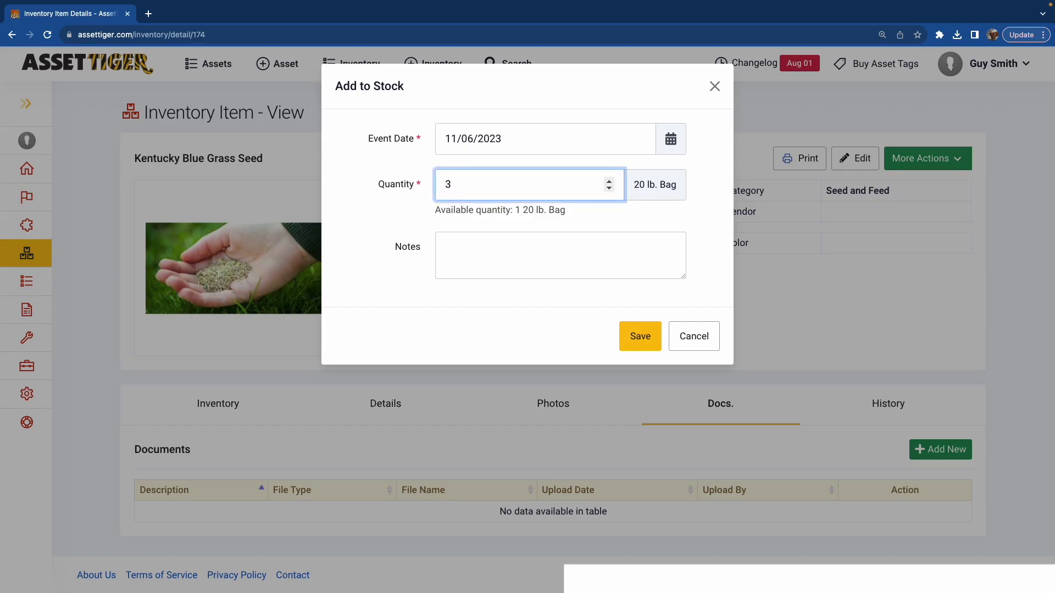
pyautogui.click(636, 334)
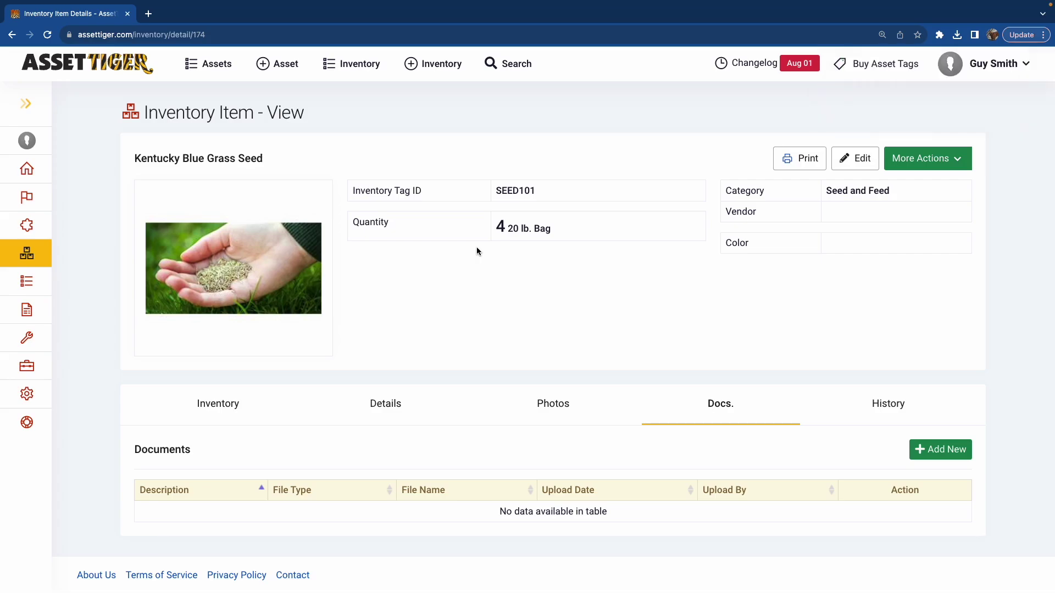
# Step: Look through the available report categories, including Inventory Reports, and open the Contact Us page under Help / Support
pyautogui.moveTo(33, 285)
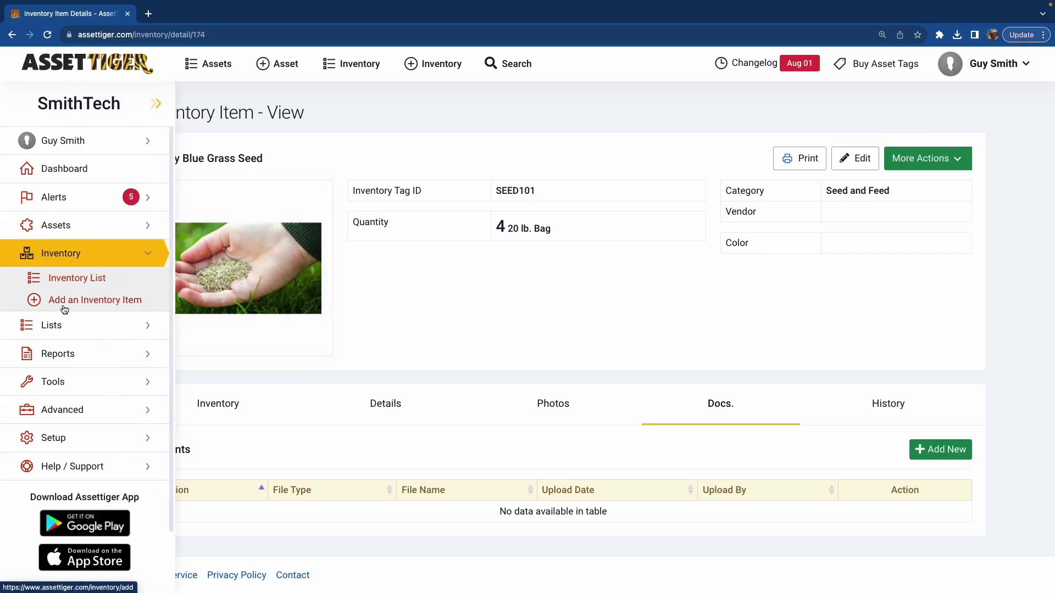
pyautogui.click(59, 355)
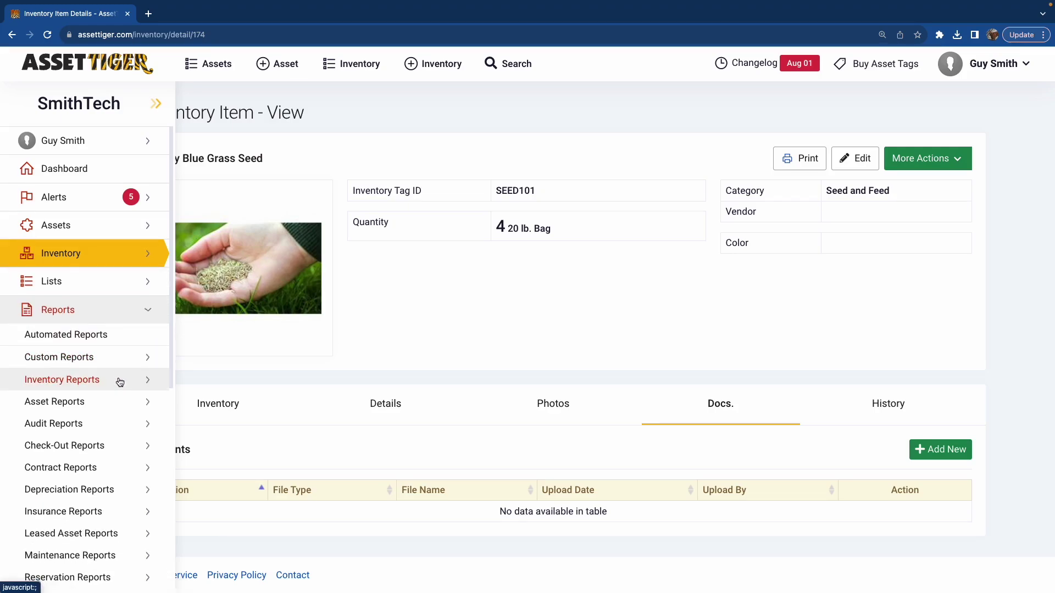
pyautogui.scroll(-5, 119, 382)
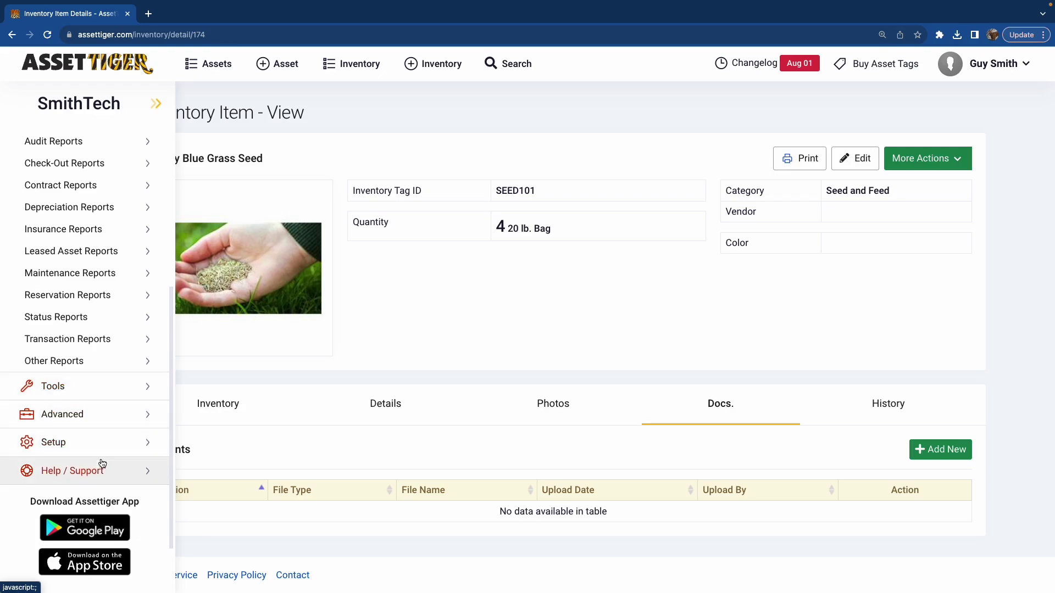
pyautogui.click(102, 464)
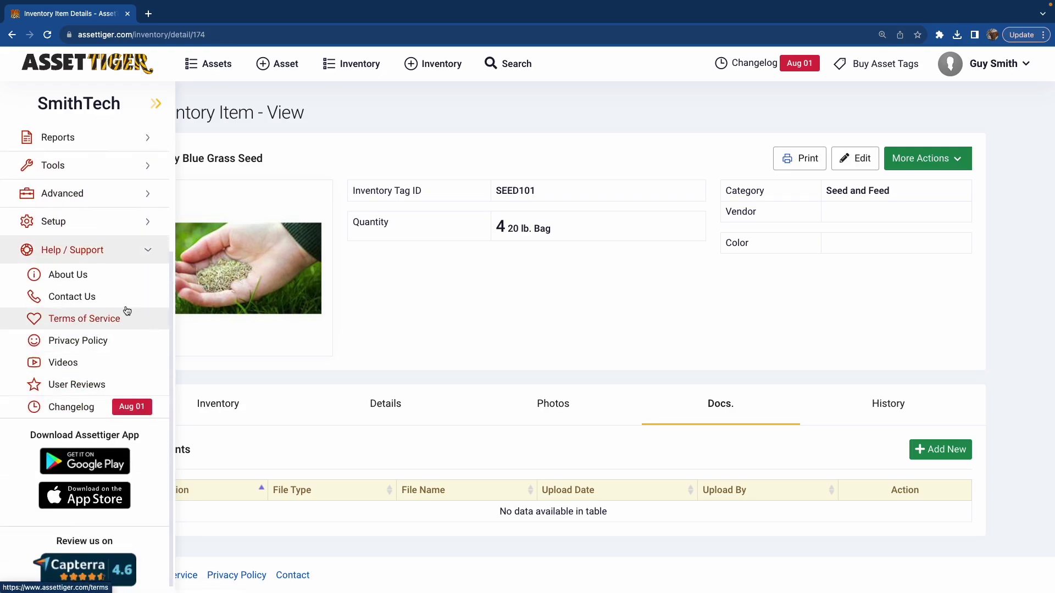
pyautogui.click(114, 298)
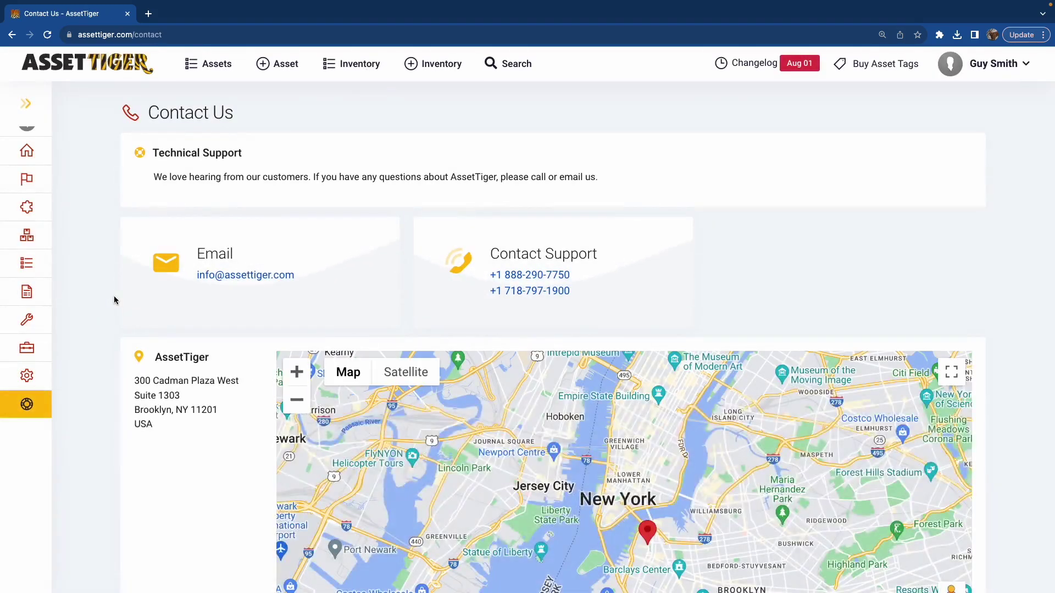